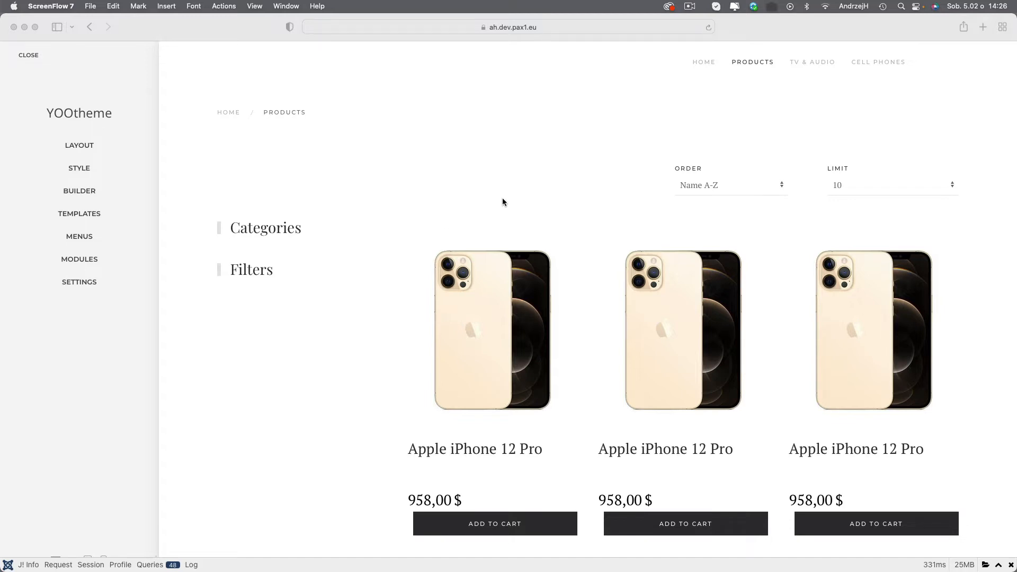
Step: From the TV & Audio page, create a Products - List template named "Product list TV" limited to the TV & Audio category
click(814, 63)
click(816, 63)
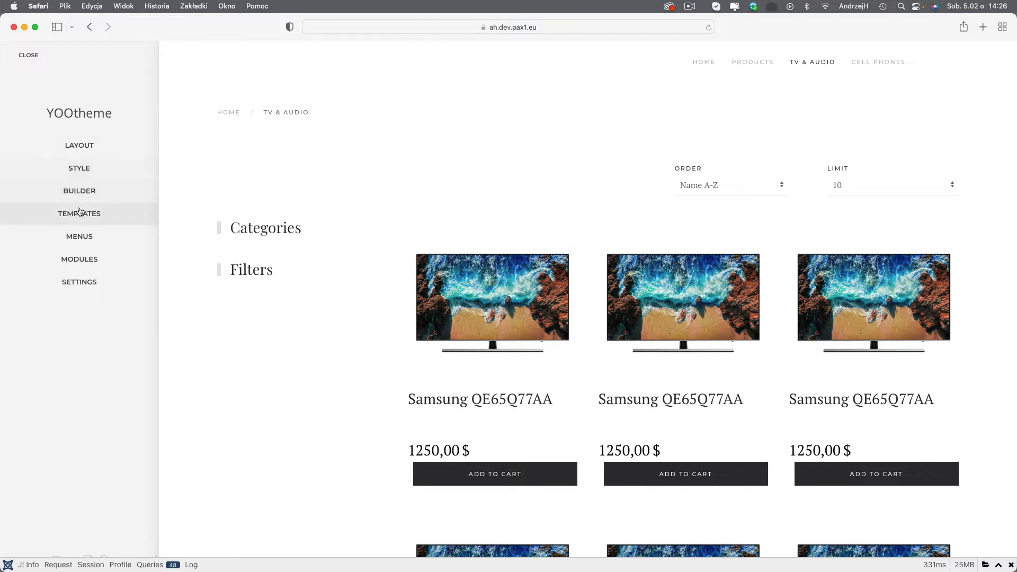
click(82, 215)
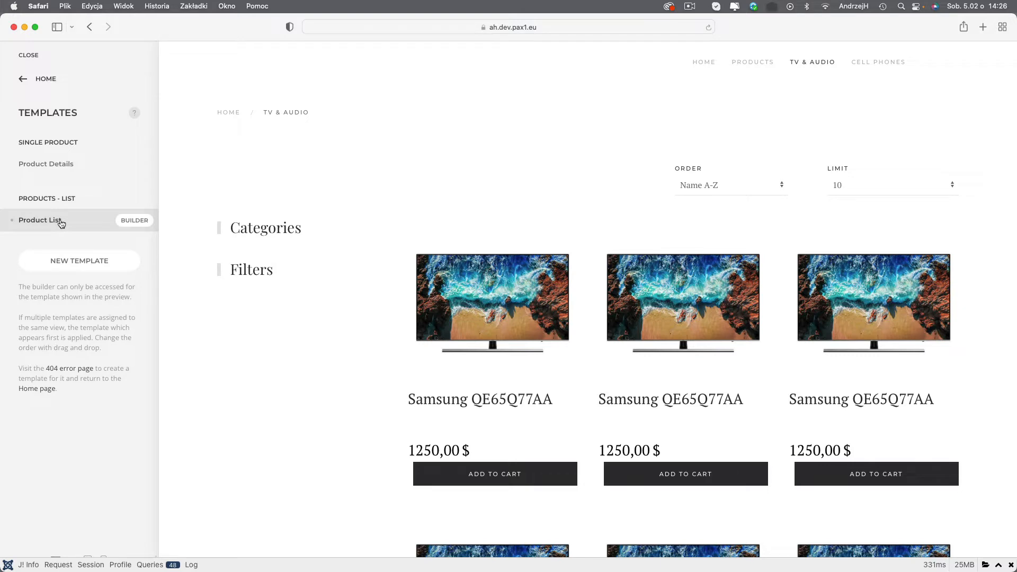
click(76, 262)
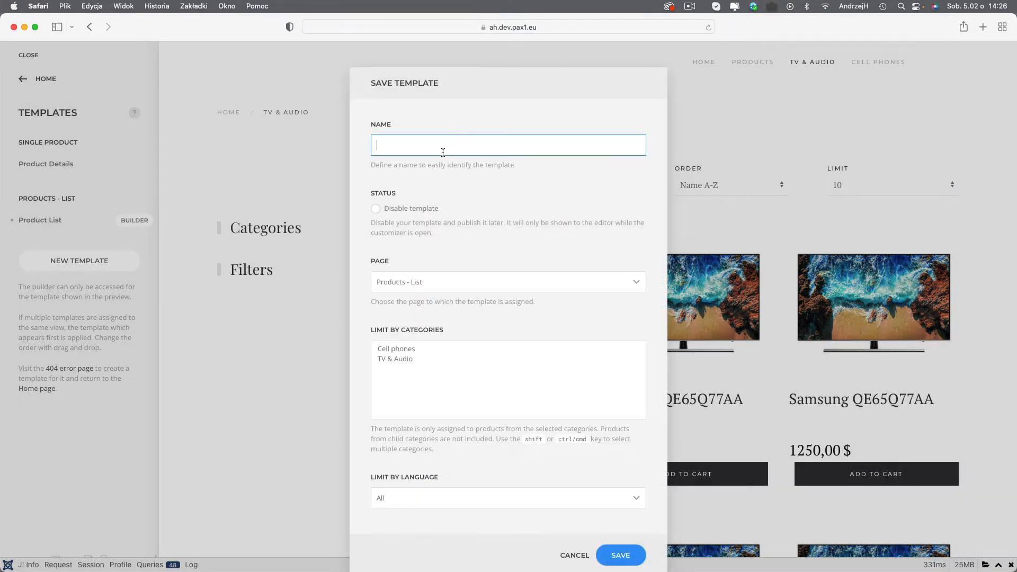
text(Product list TV)
click(422, 360)
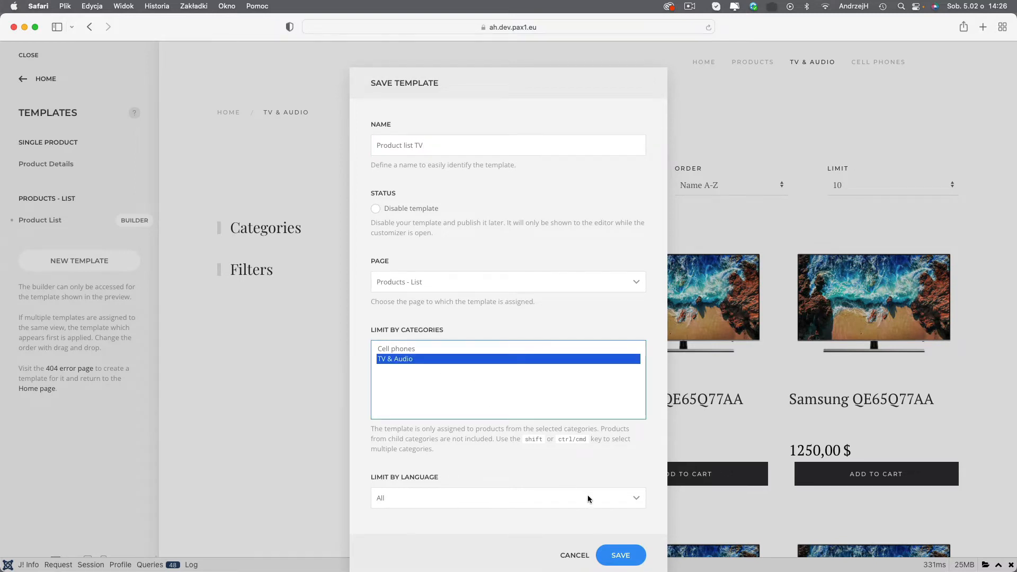
click(624, 554)
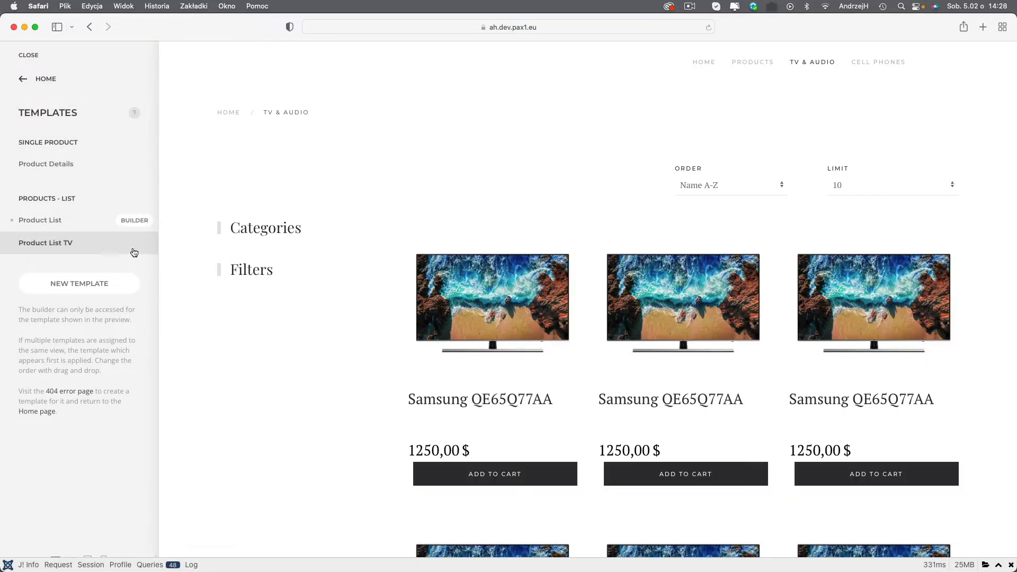
Step: Rank the Product List TV template above Product List and load the "Products list - compare and attributes" layout into it
drag(134, 254, 132, 220)
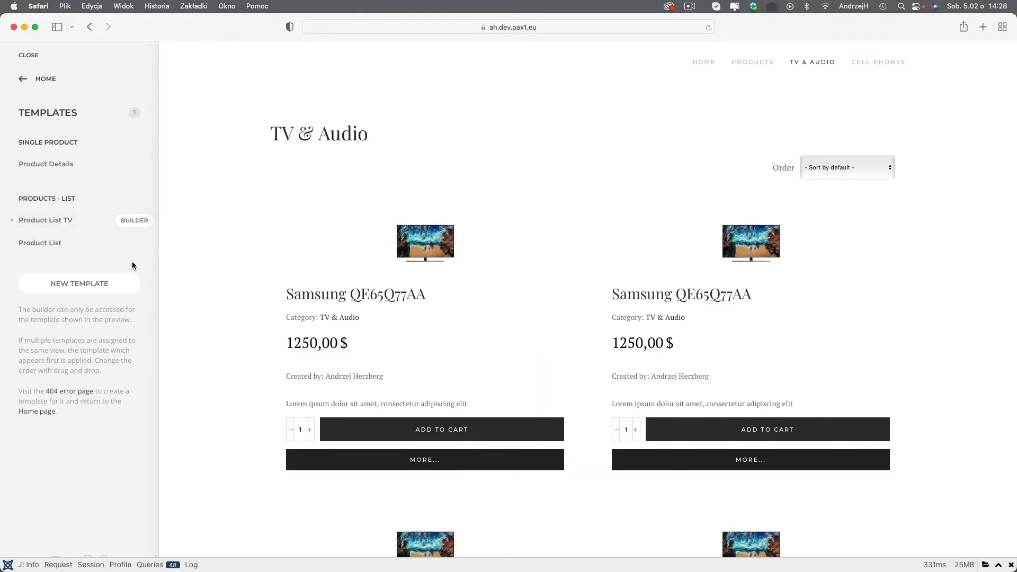
click(140, 223)
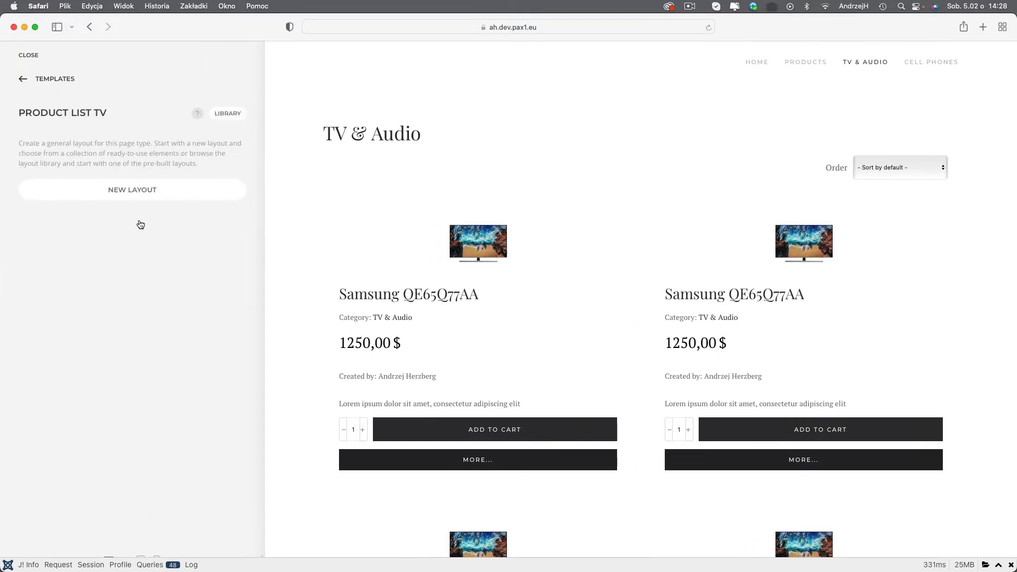
click(235, 118)
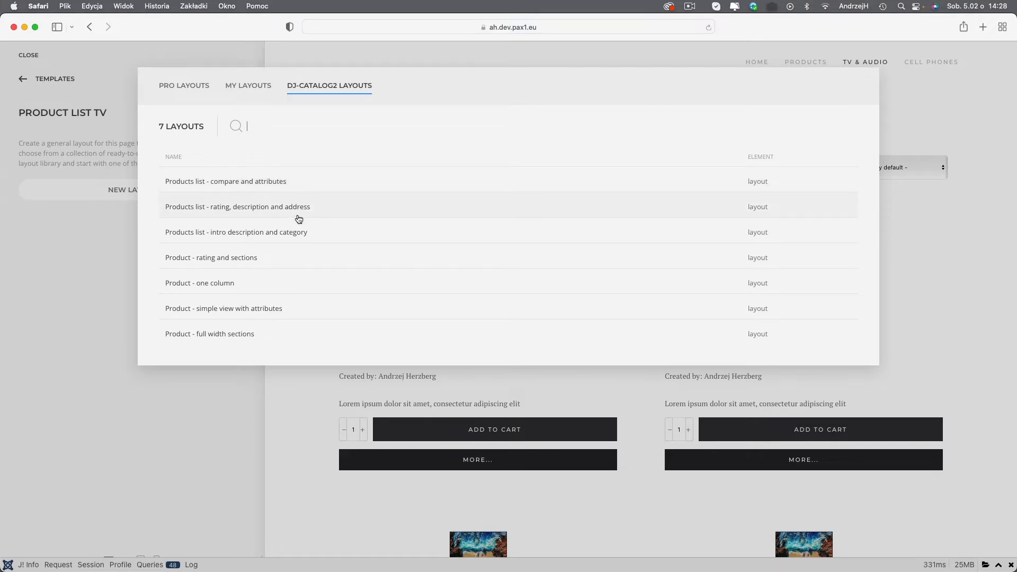
click(302, 186)
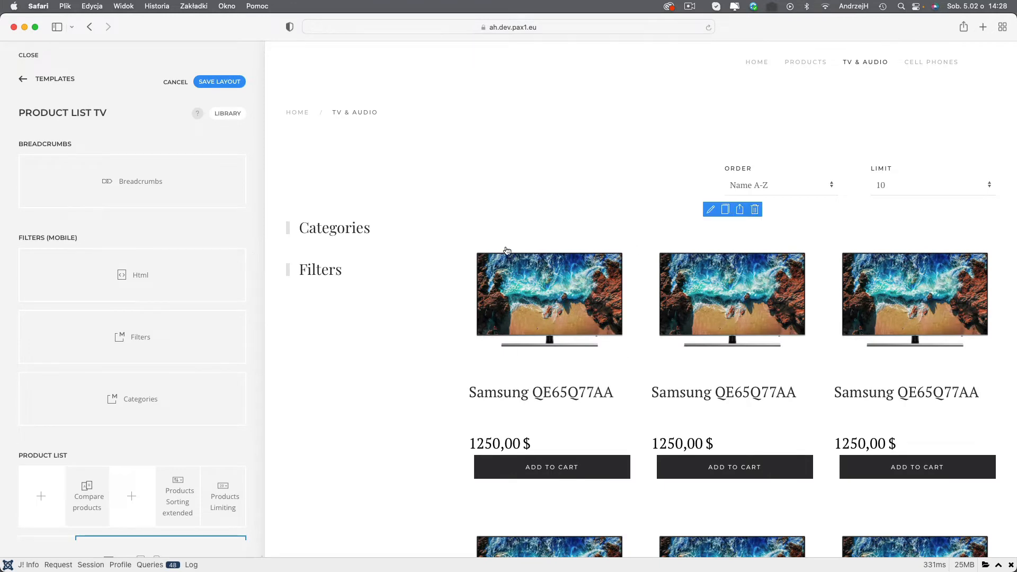
scroll(509, 347, down, 2)
scroll(508, 347, up, 2)
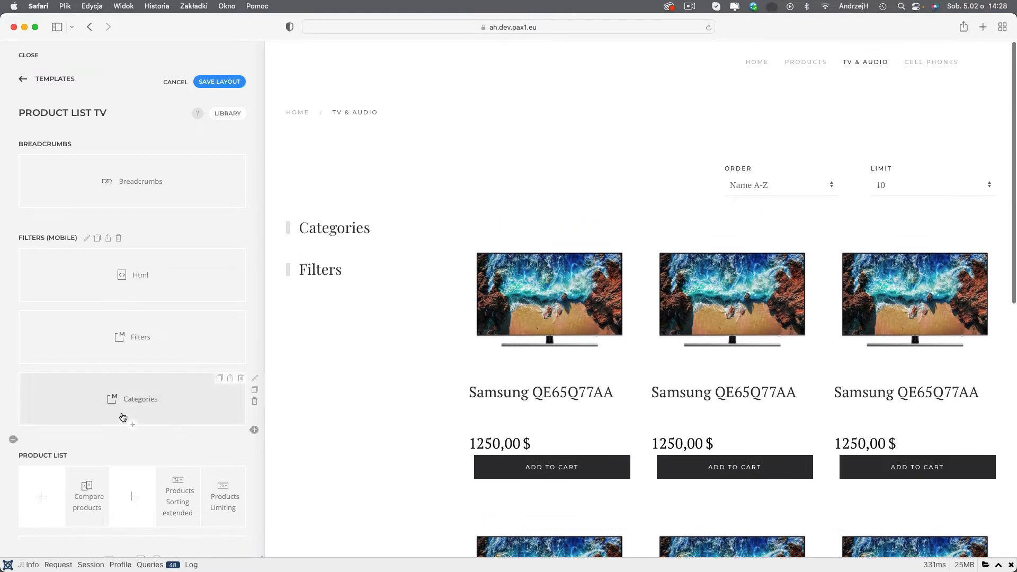
Step: Add a section between Filters (Mobile) and Product List, and place a Headline element in it
click(14, 441)
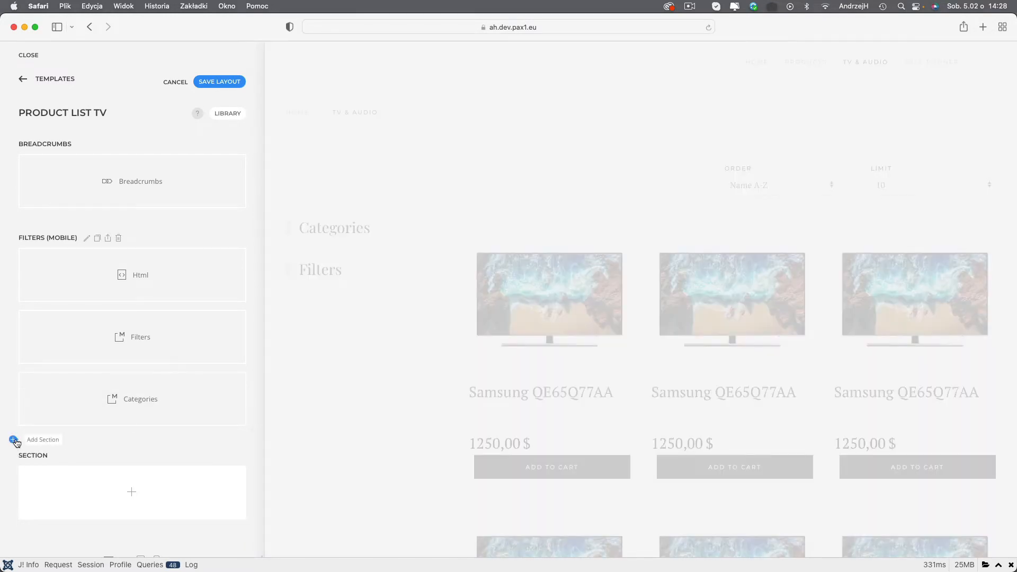
scroll(179, 470, down, 3)
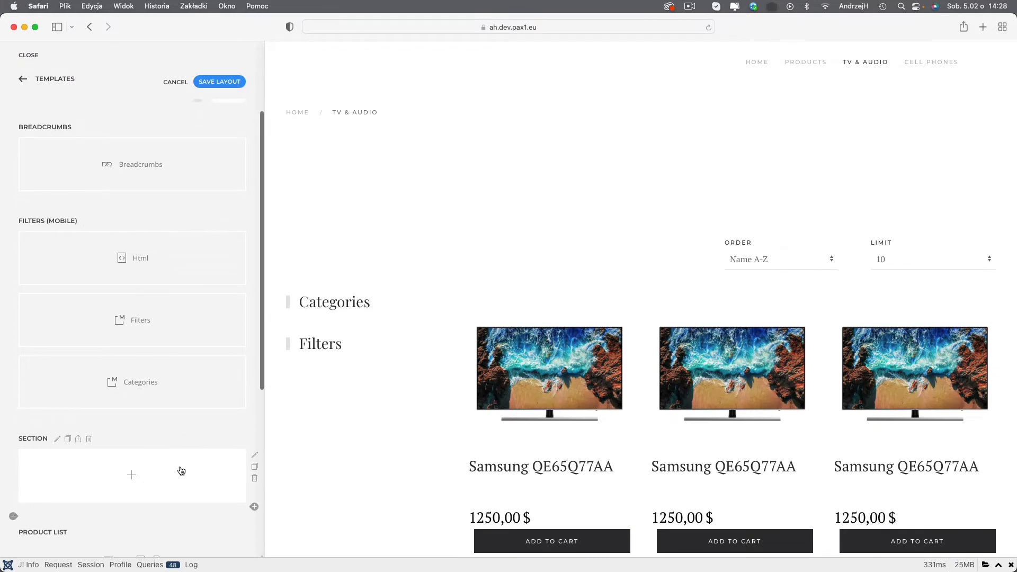
click(172, 435)
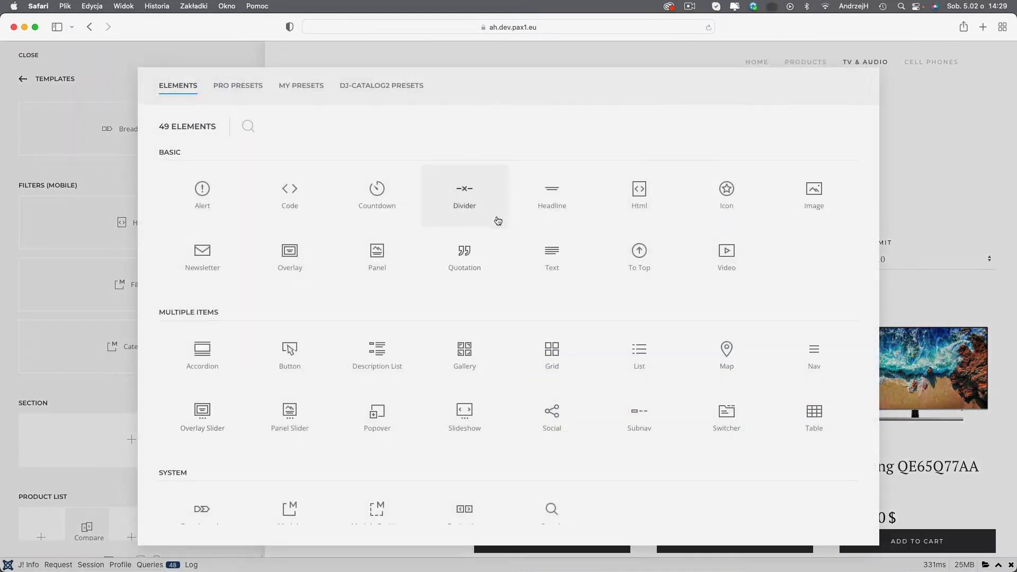
click(547, 207)
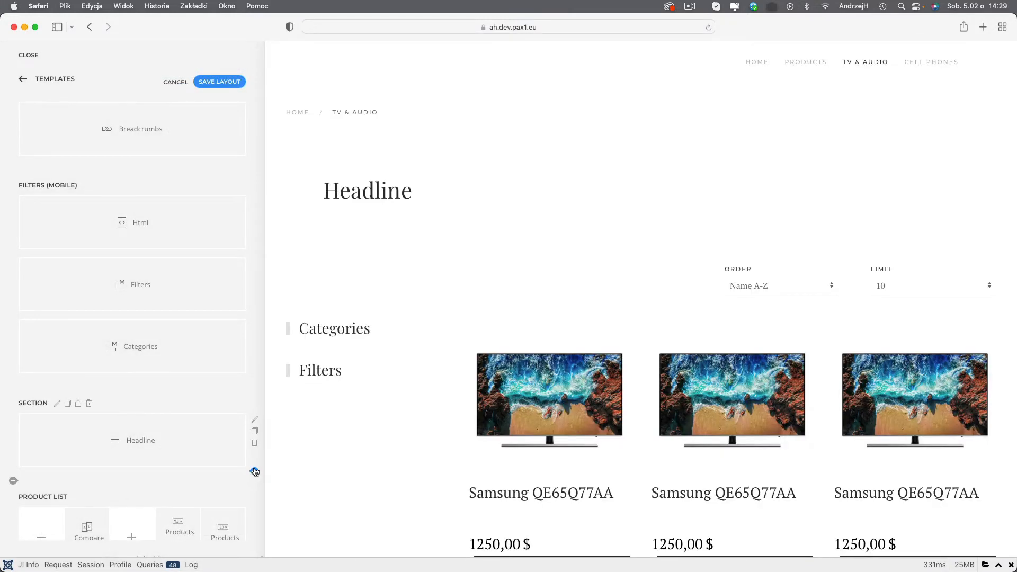
Step: Add a row with a Text element below the headline, save the layout and return to the template list
click(255, 473)
scroll(132, 452, down, 3)
click(164, 446)
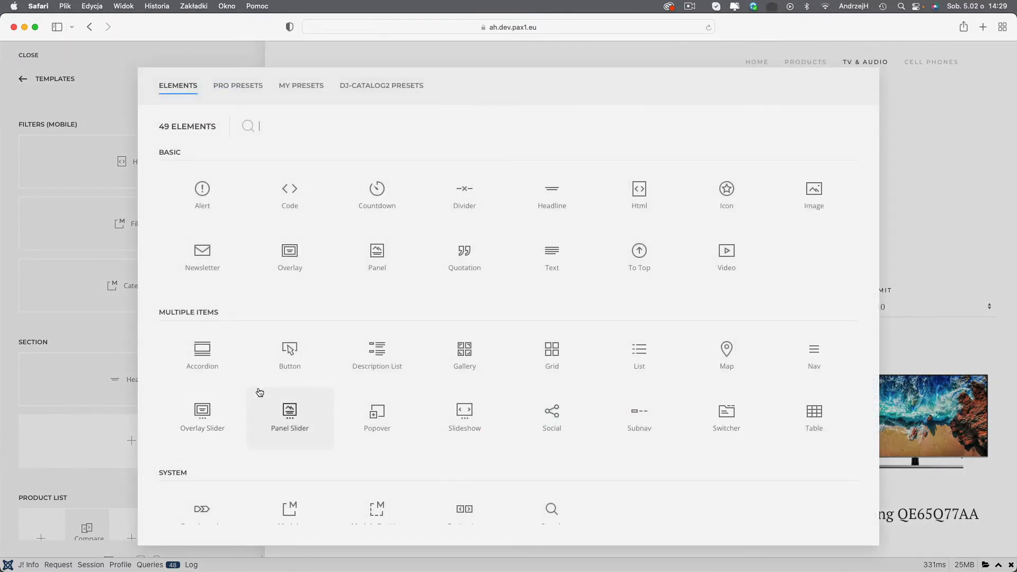
click(555, 261)
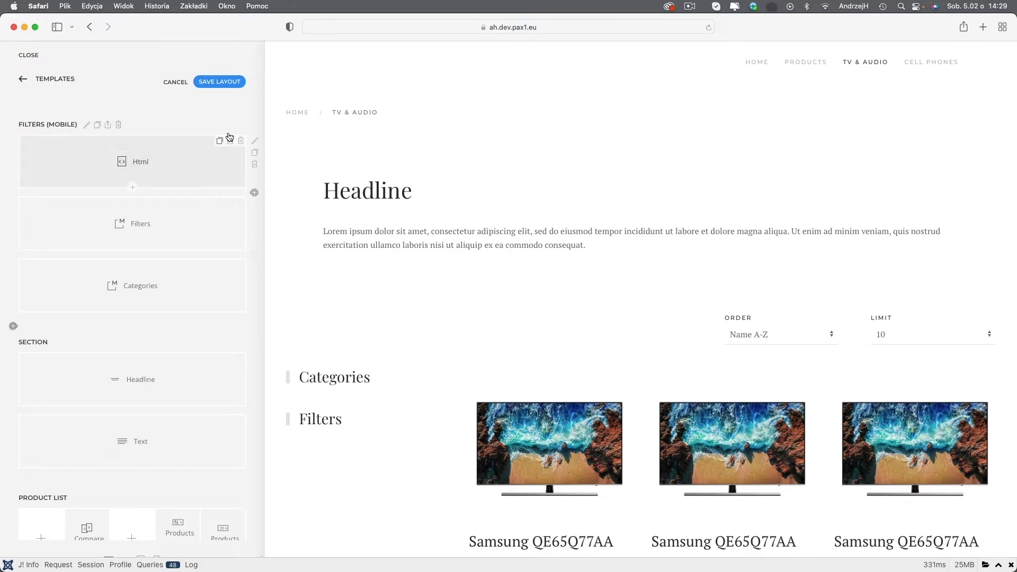
click(236, 83)
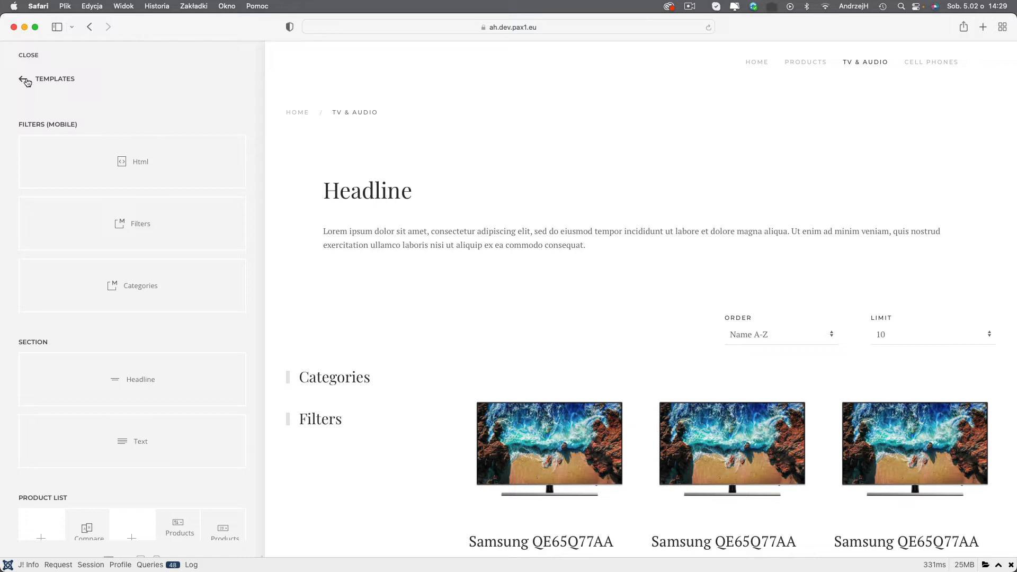
click(26, 82)
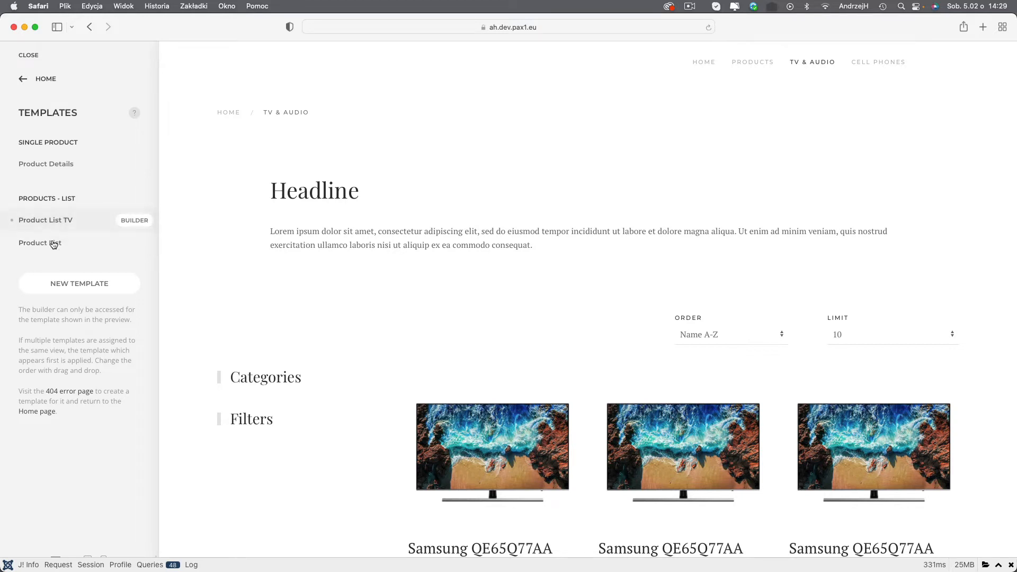
Step: From a Samsung QE65Q77AA product page, create a Single Product template named "Product Details TV" limited to the TV & Audio category
scroll(385, 415, down, 1)
scroll(385, 414, down, 5)
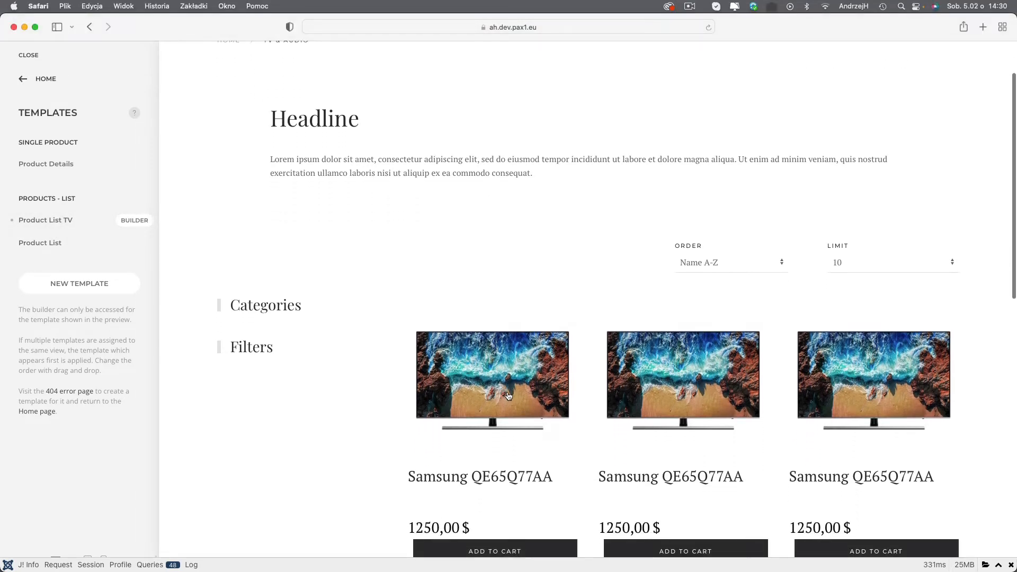
click(509, 390)
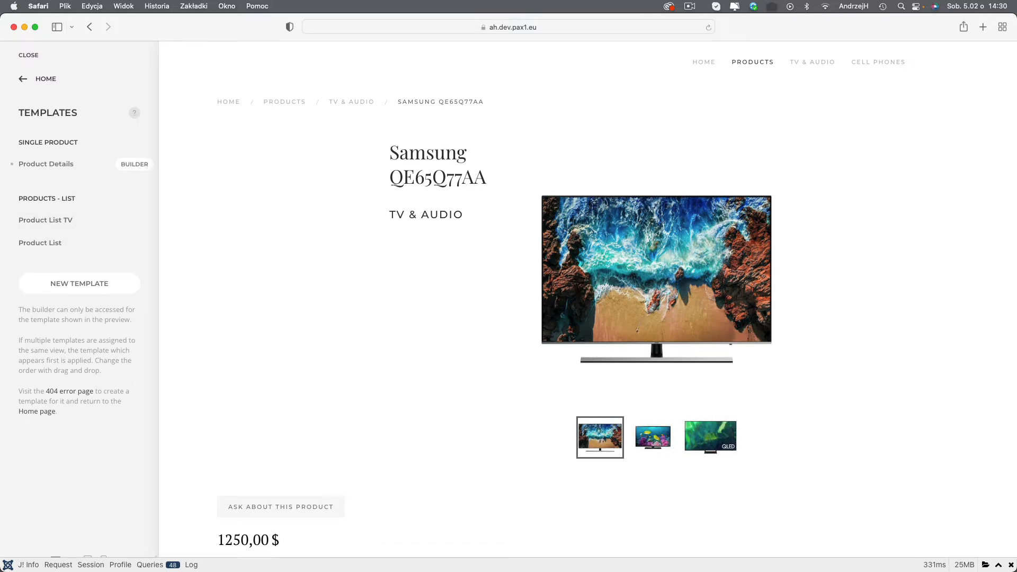
click(112, 285)
text(Produ)
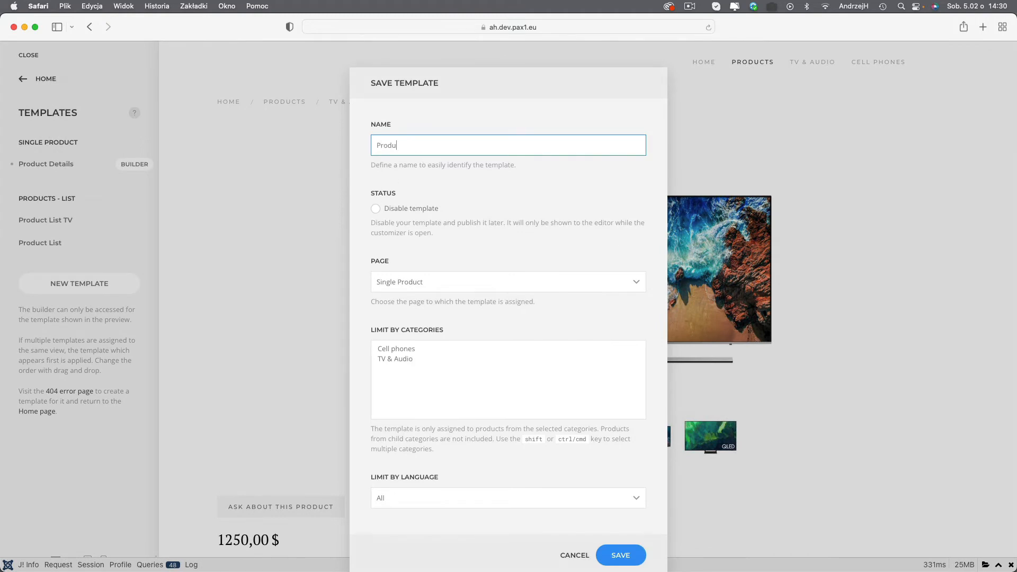
text(ct Details TV)
click(422, 360)
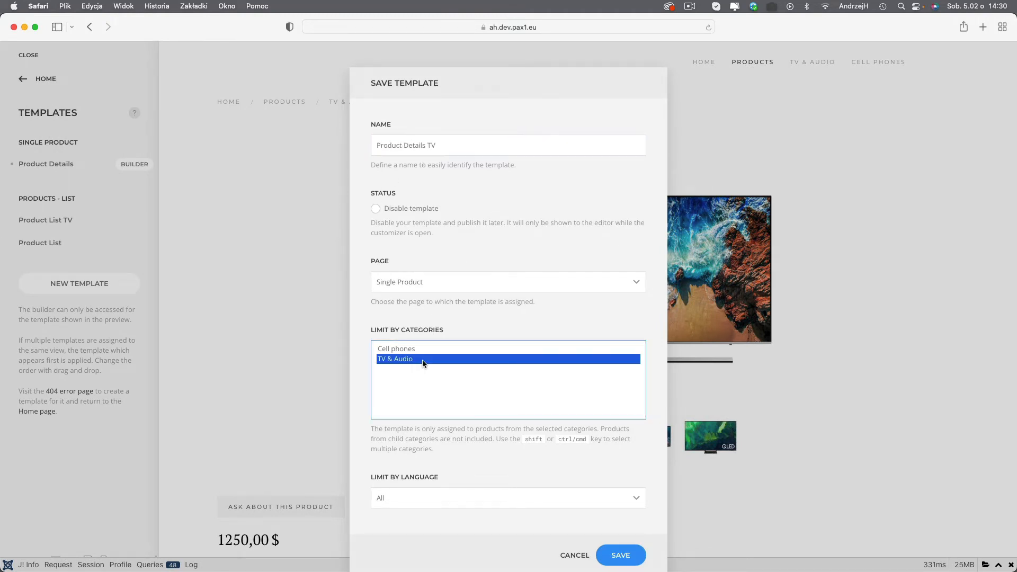
click(621, 554)
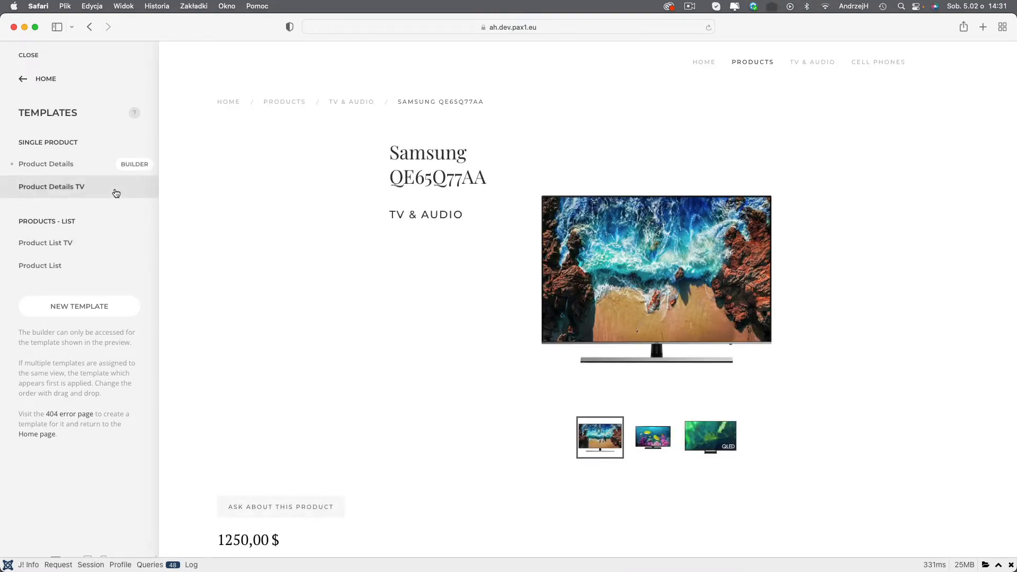
Step: Rank Product Details TV above Product Details, load the "Product - full width sections" layout into it and save the layout
drag(115, 189, 116, 163)
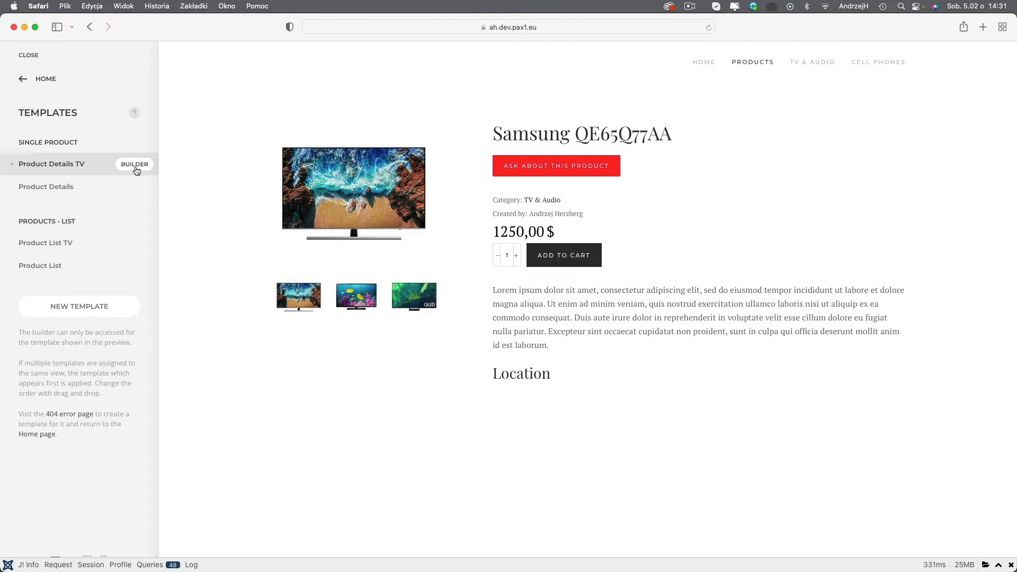
click(136, 170)
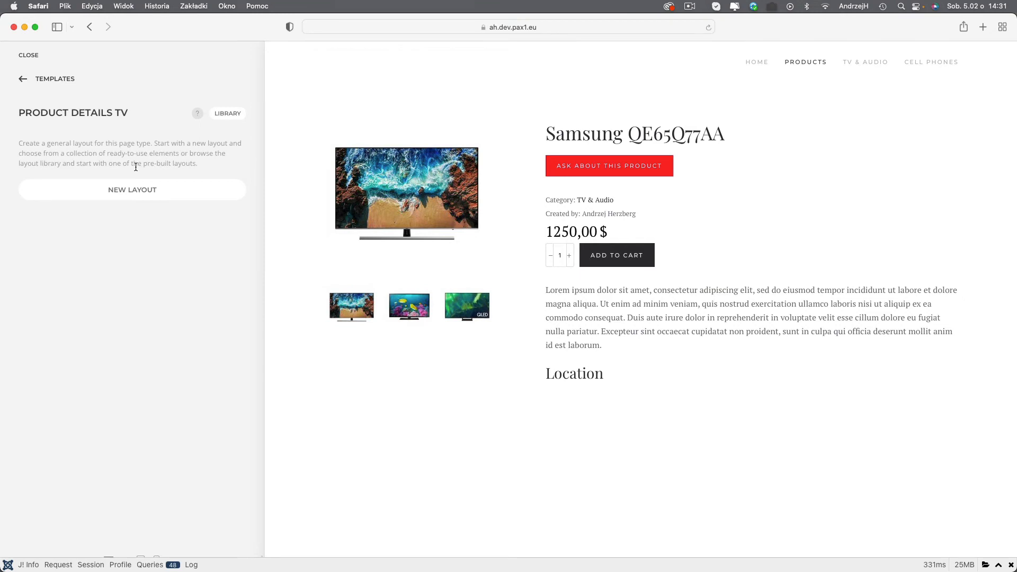
click(243, 116)
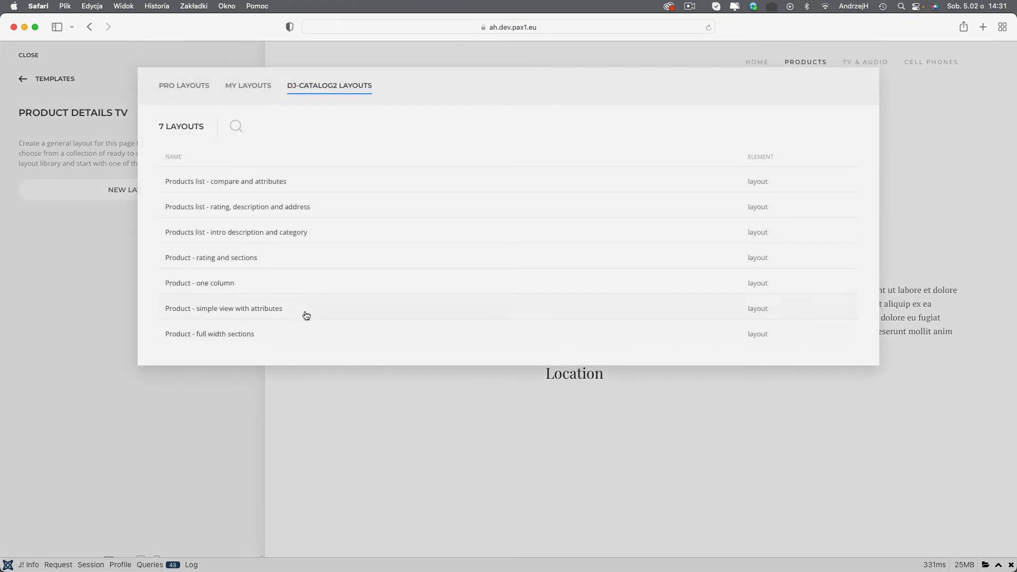
click(289, 333)
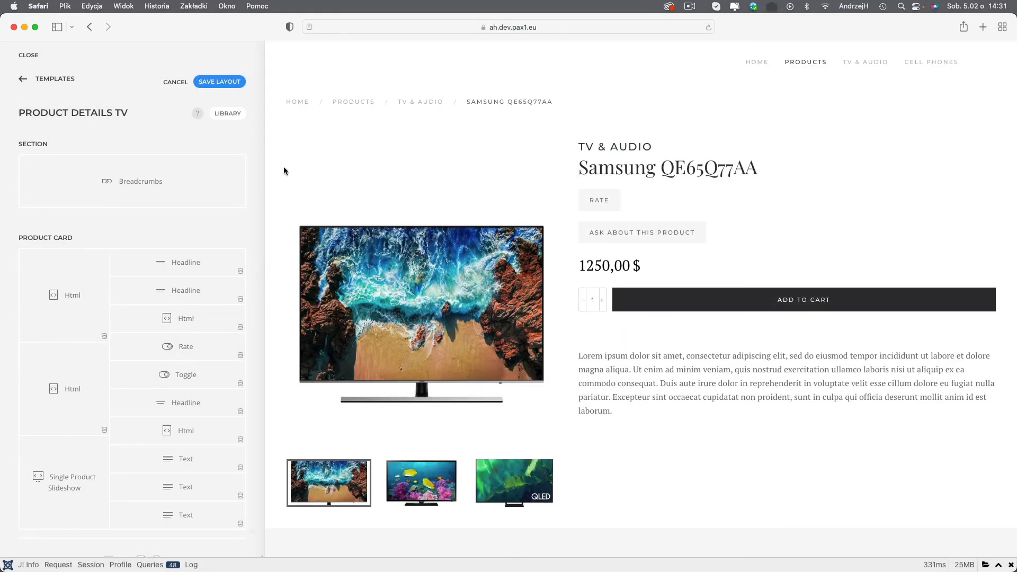
click(231, 83)
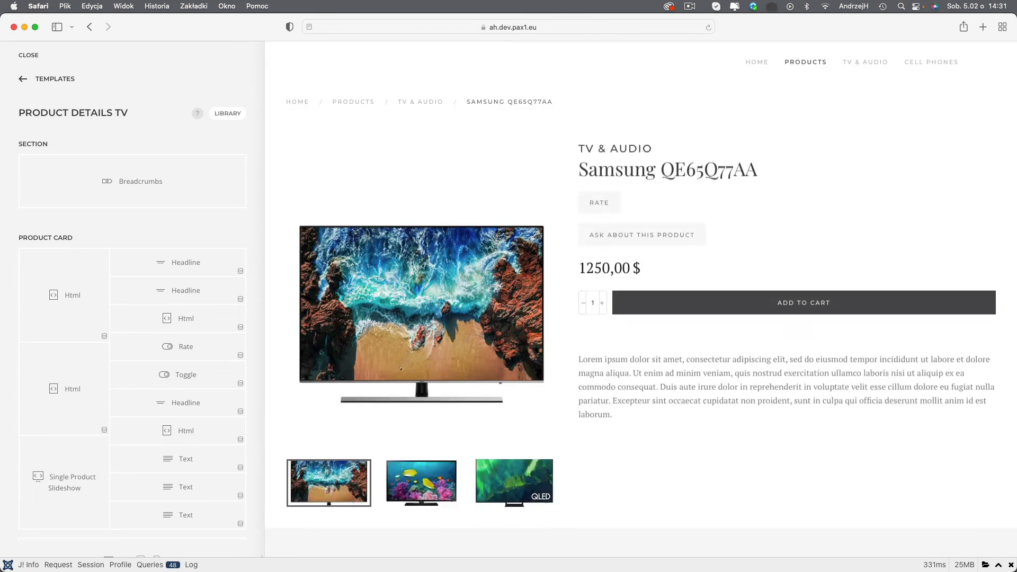
Step: Check which templates apply to the TV & Audio list, the Cell Phones list and an Apple iPhone 12 Pro product page
mouse_move(774, 417)
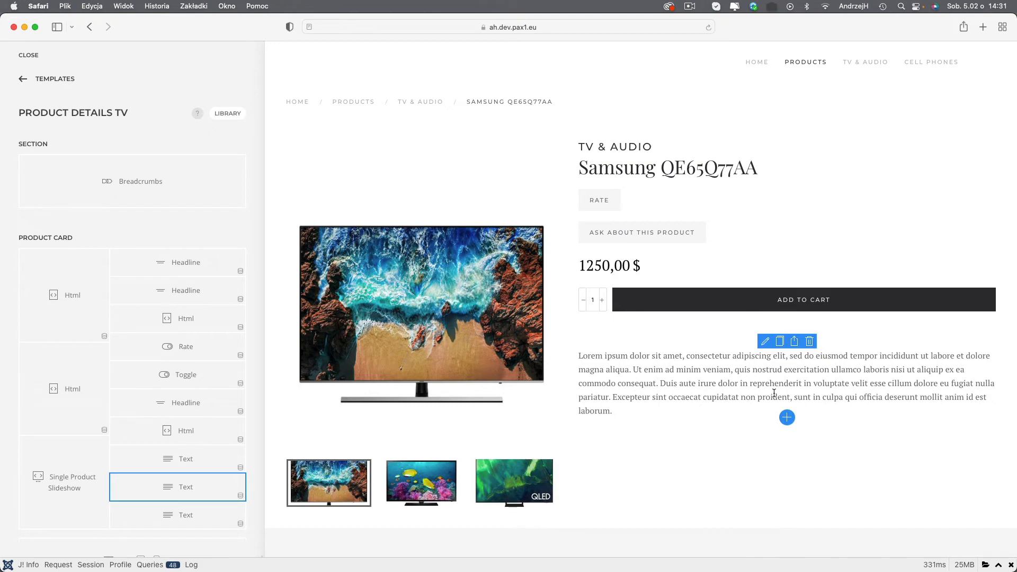
click(878, 63)
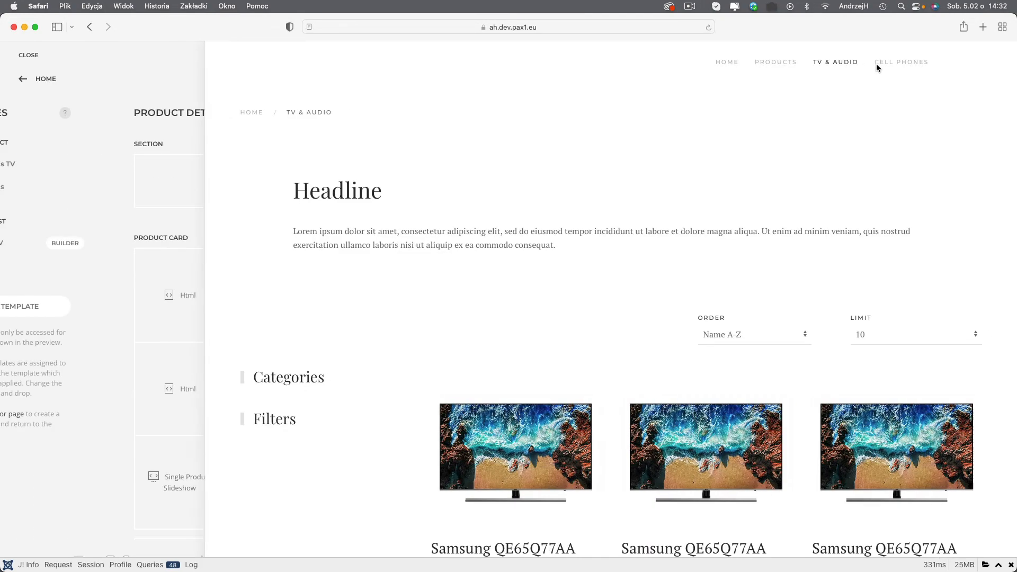
scroll(502, 398, down, 1)
scroll(911, 147, up, 1)
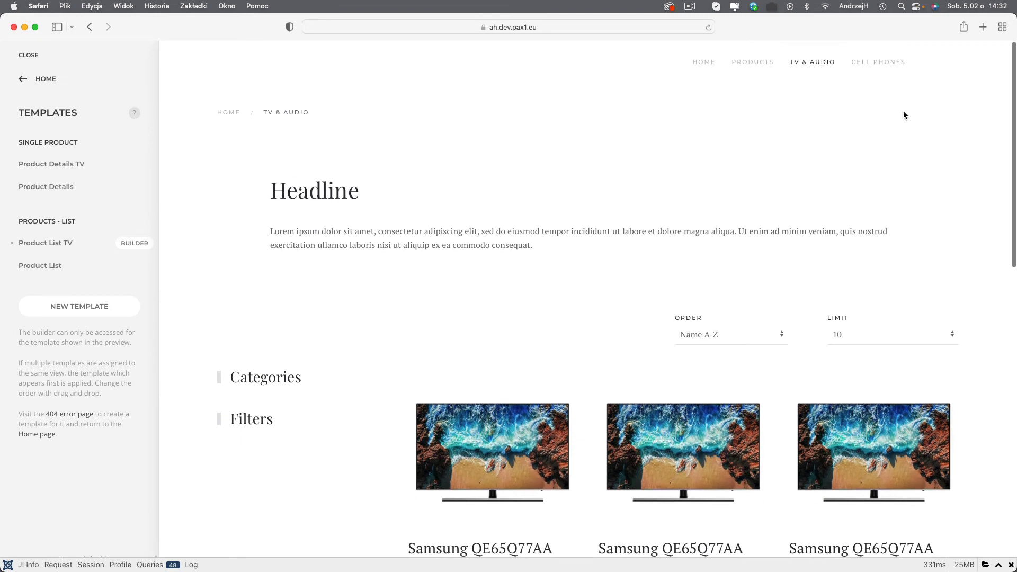
click(877, 62)
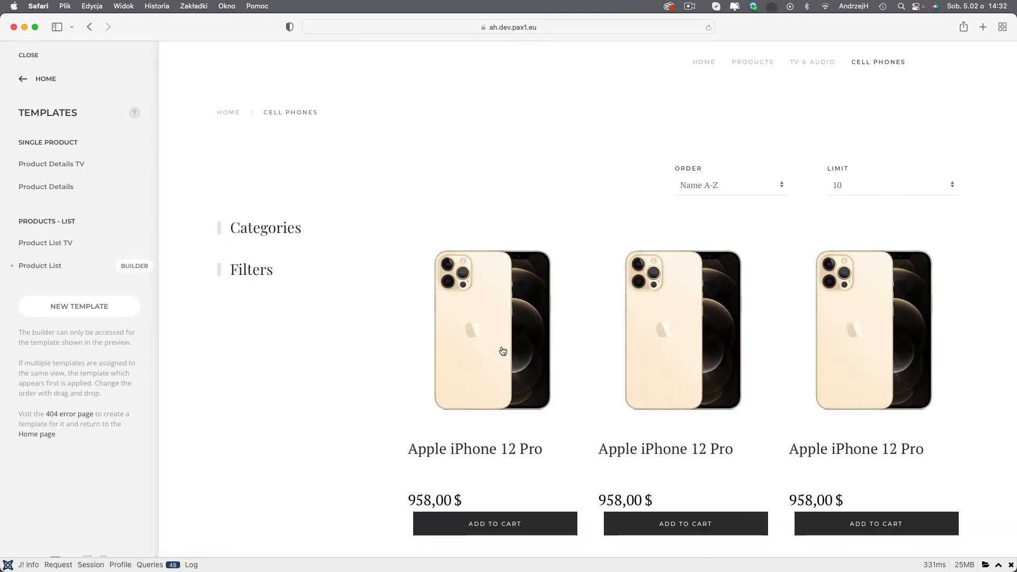
click(503, 351)
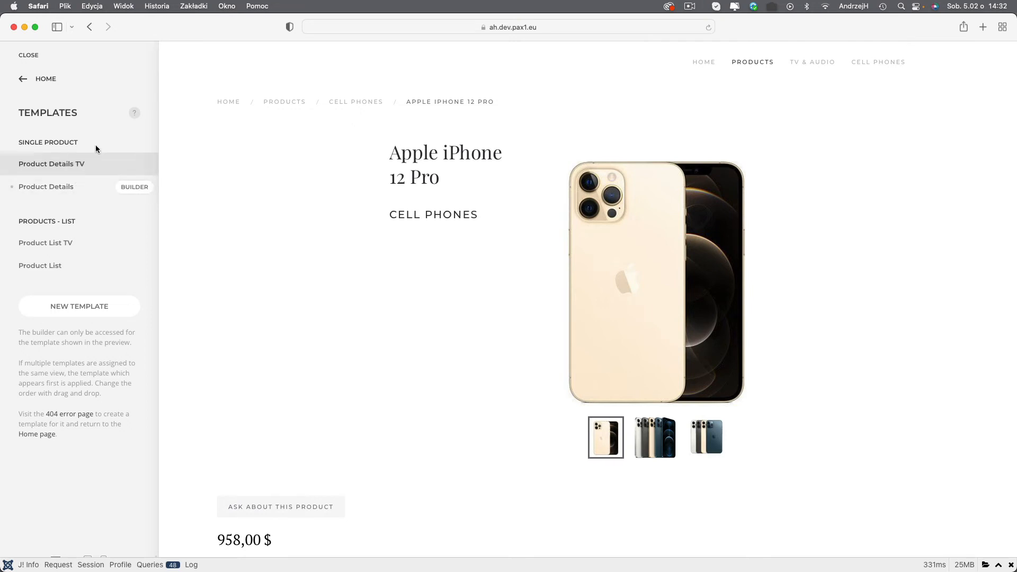
Step: Start a new individual layout for the Apple iPhone 12 Pro page and add a Headline element to its empty section
click(22, 79)
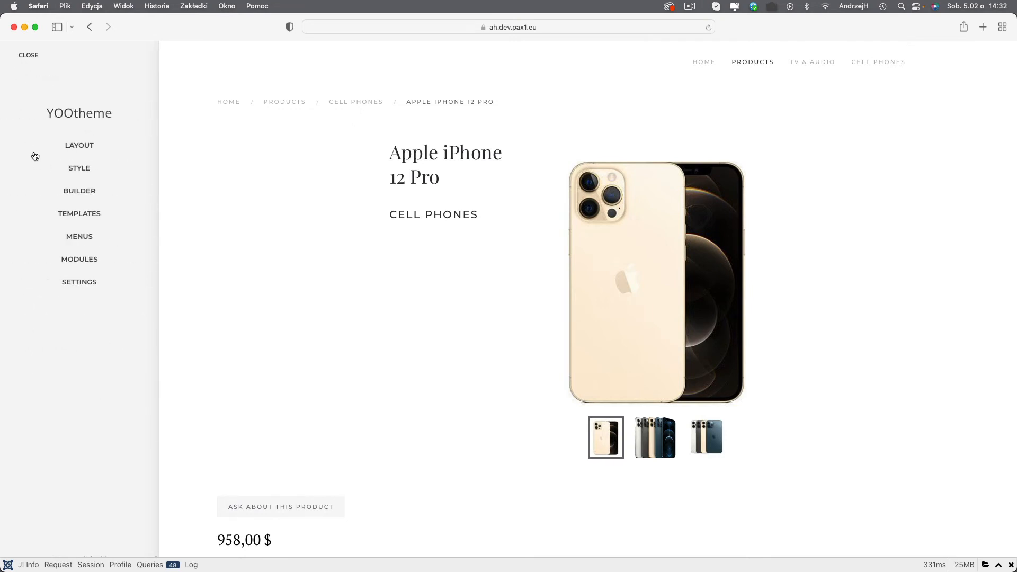
click(73, 192)
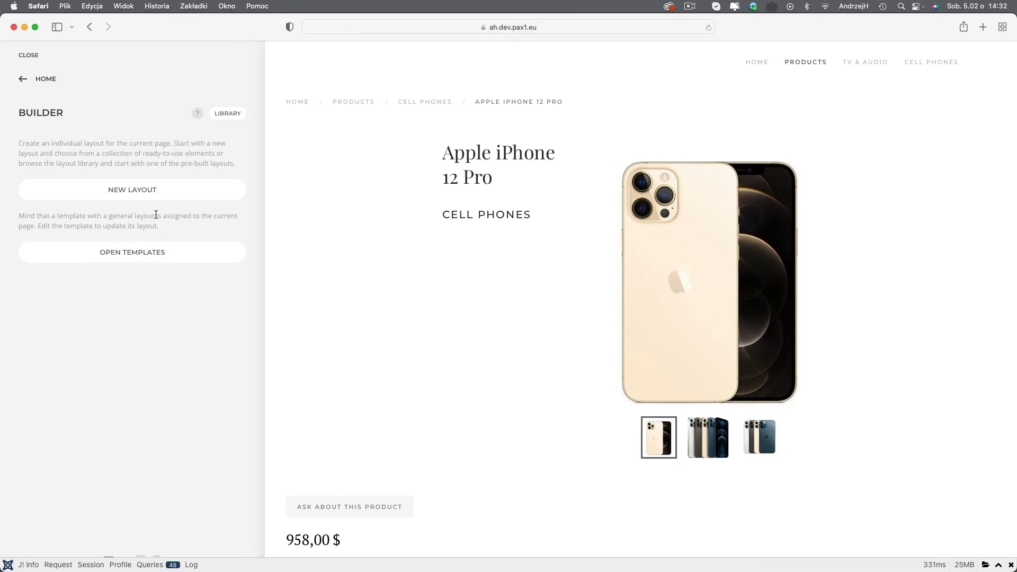
click(165, 191)
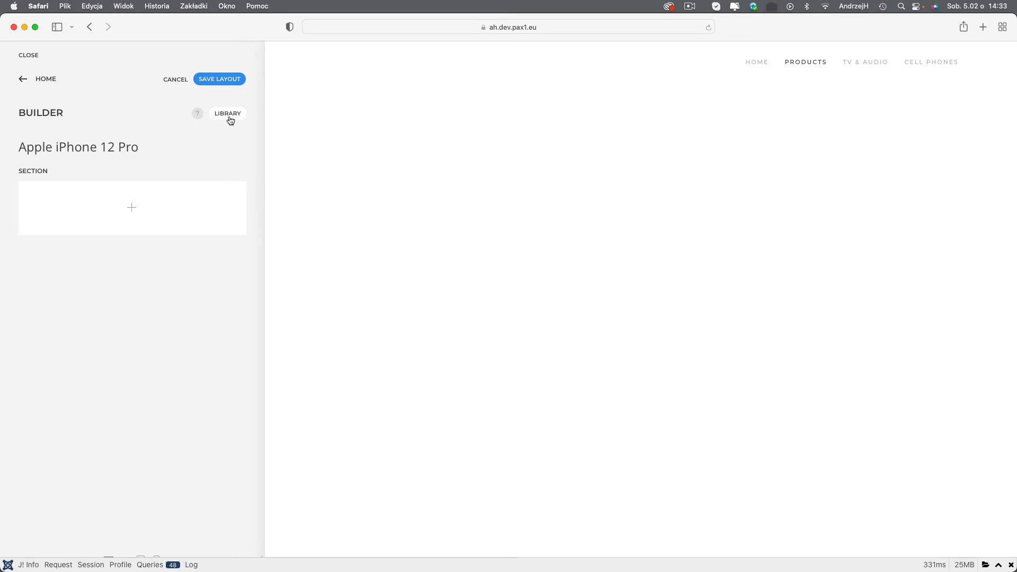
click(152, 203)
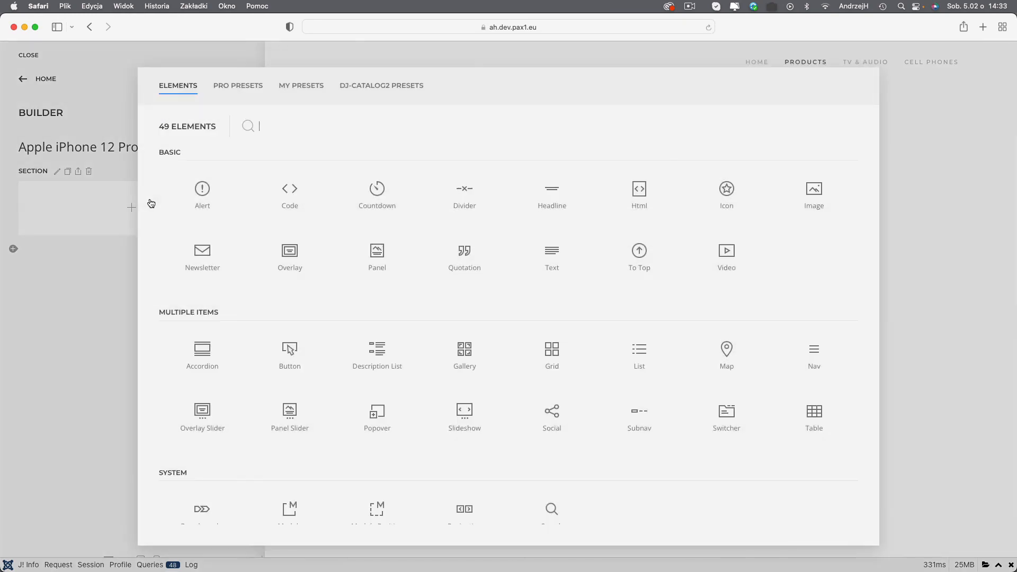
click(554, 209)
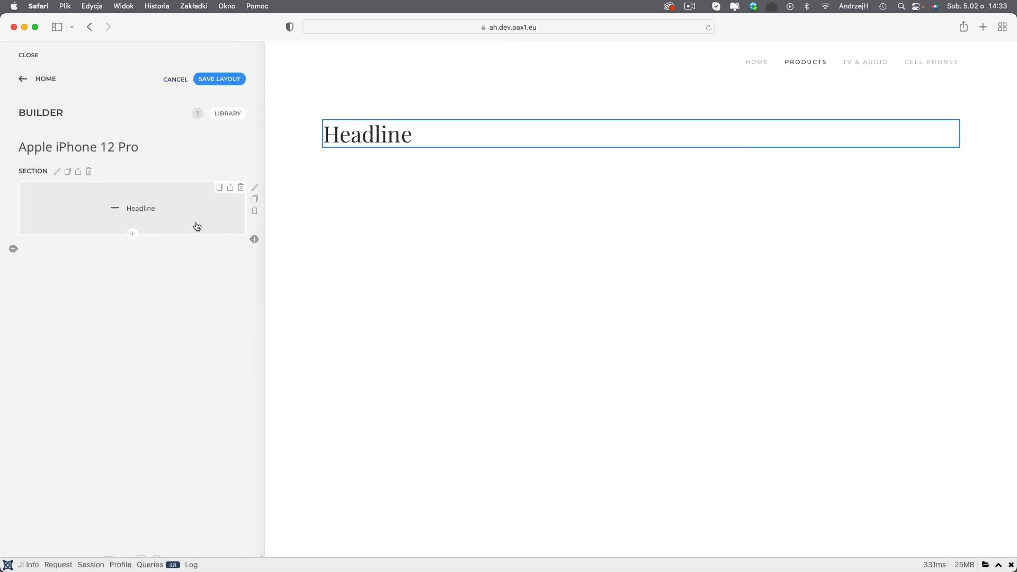
Step: Set the headline's dynamic content source to Product and map its content to the product's Name field
click(197, 216)
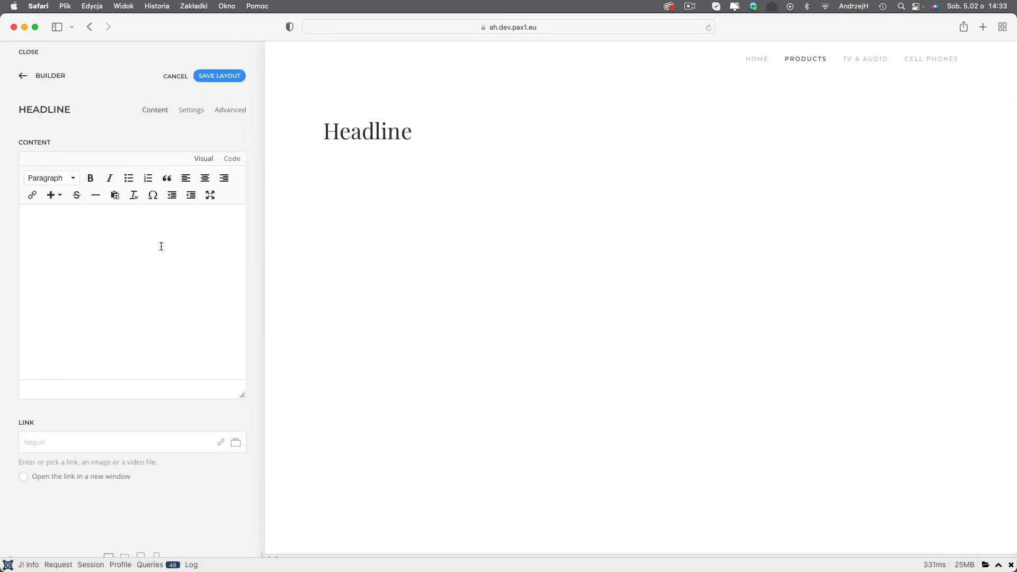
click(236, 112)
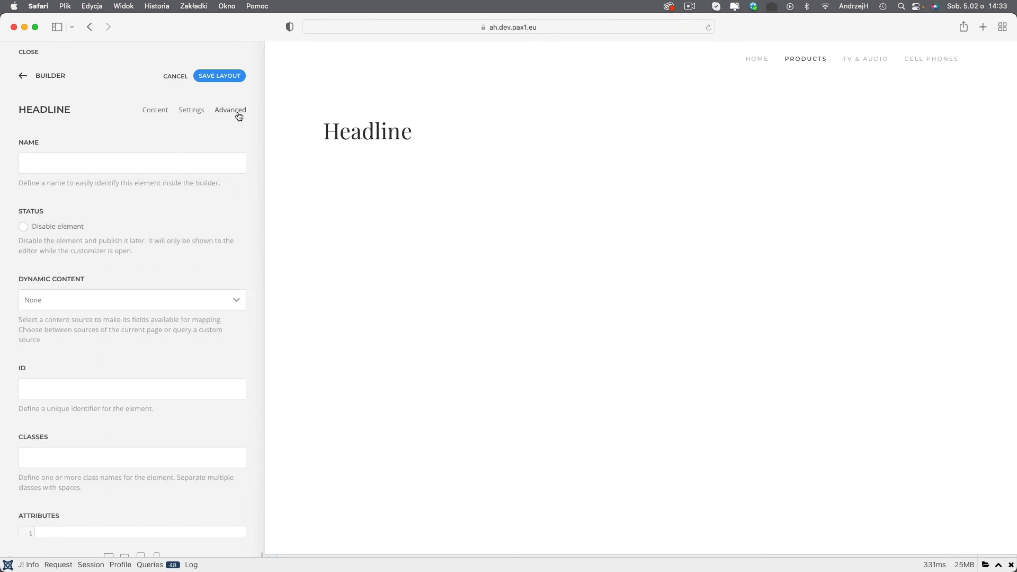
click(111, 300)
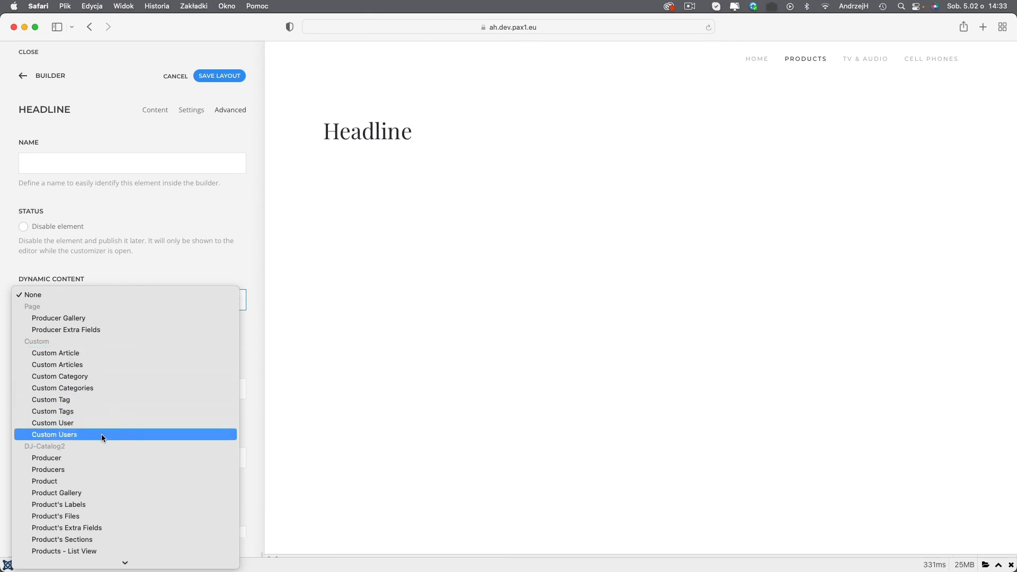
click(95, 481)
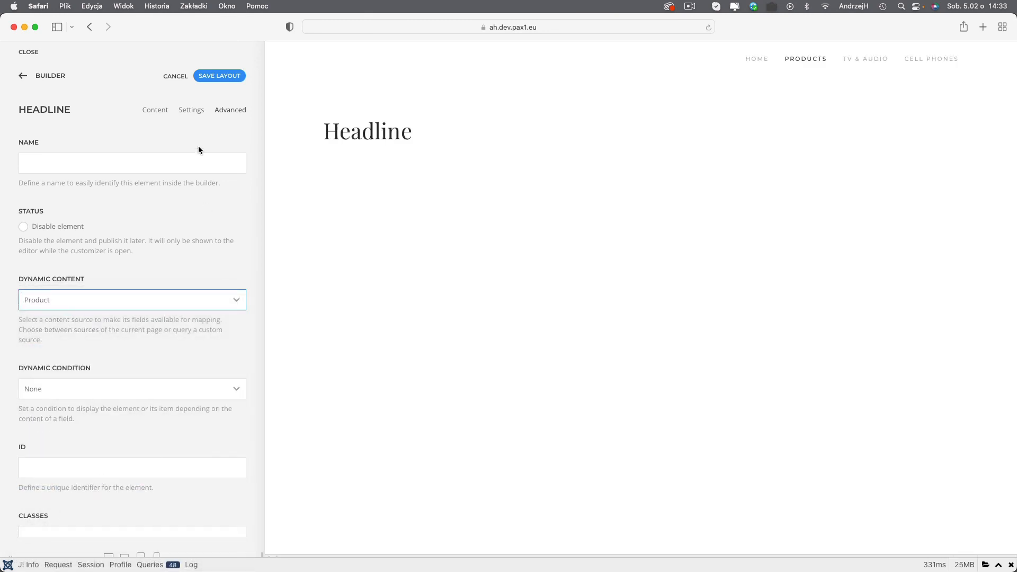
click(156, 112)
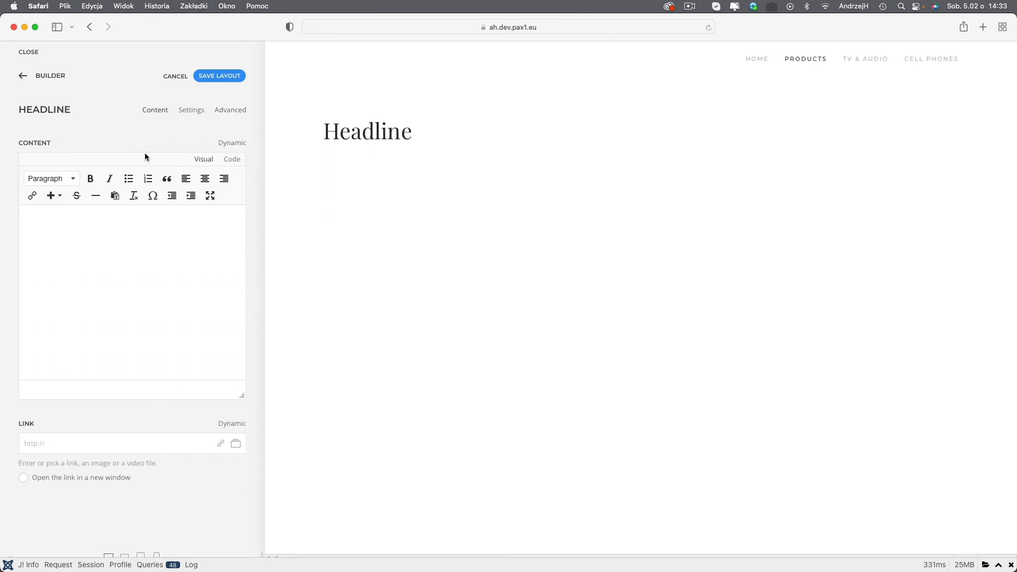
click(239, 150)
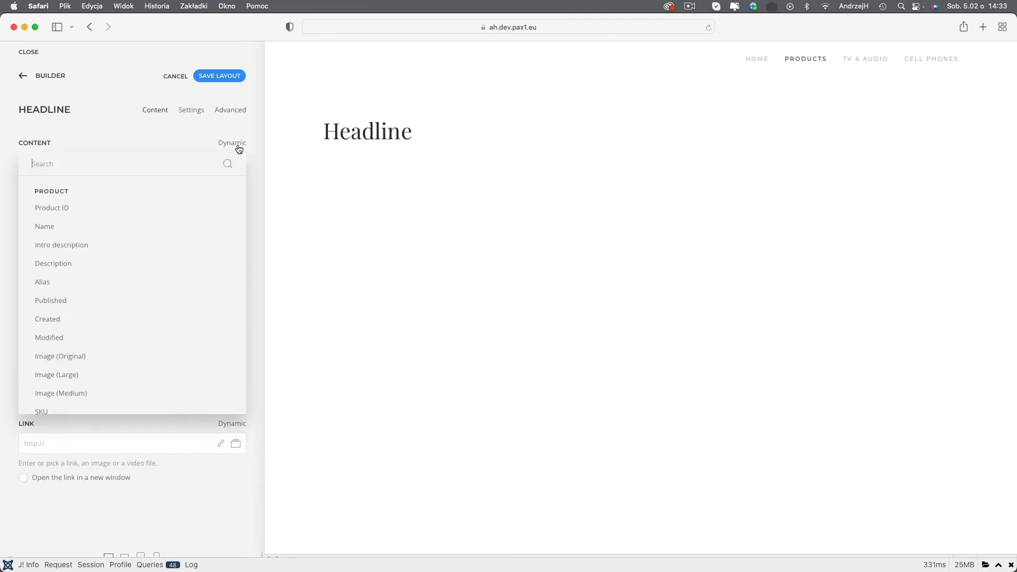
click(155, 229)
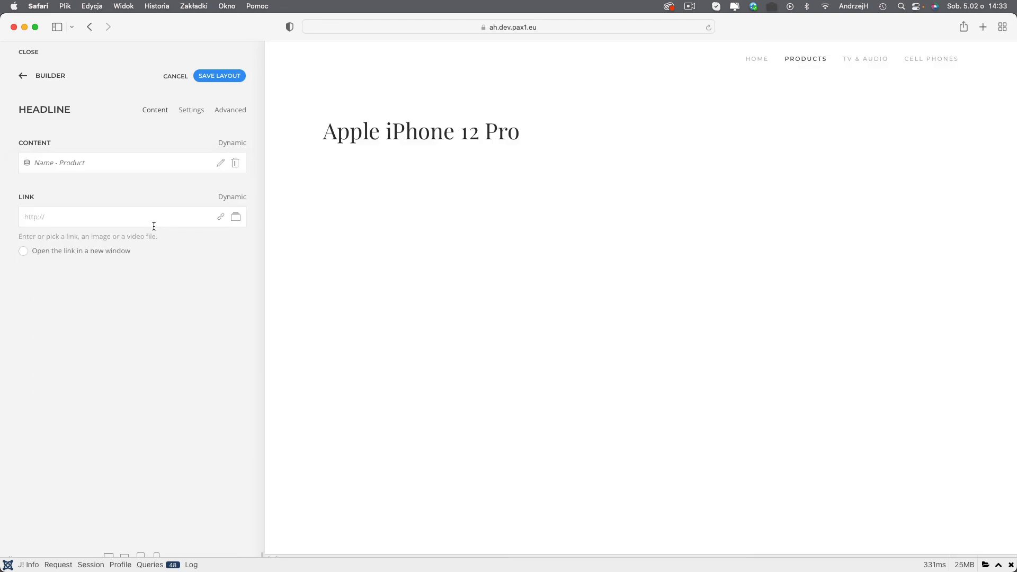